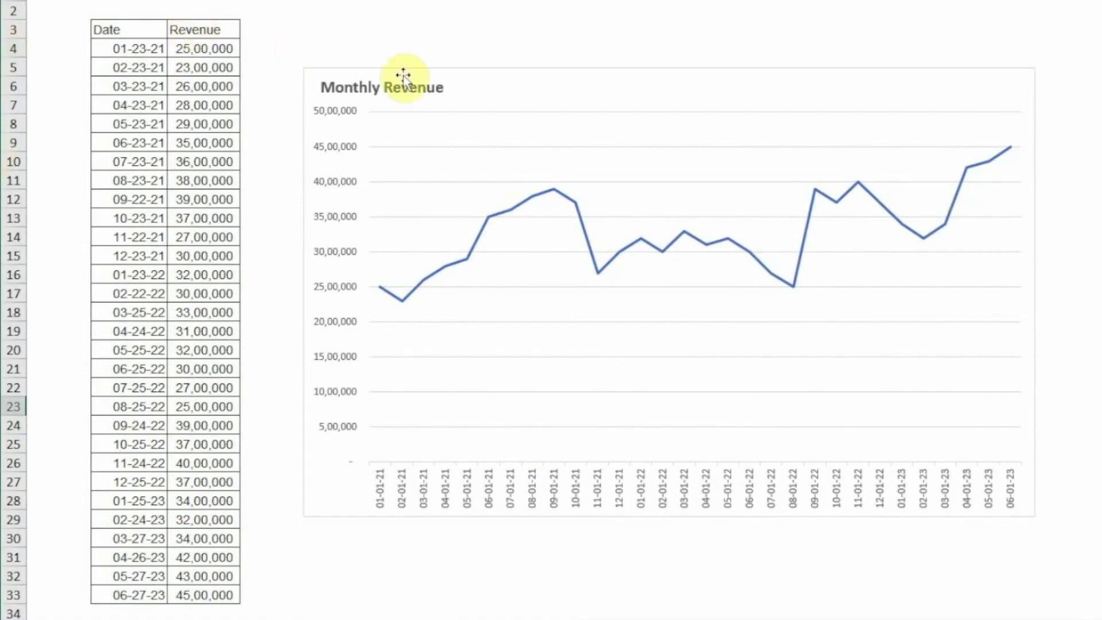
- Select the Date and Revenue range B4:C33, then return to B4 and jump to the last date
click(118, 50)
drag(118, 50, 209, 596)
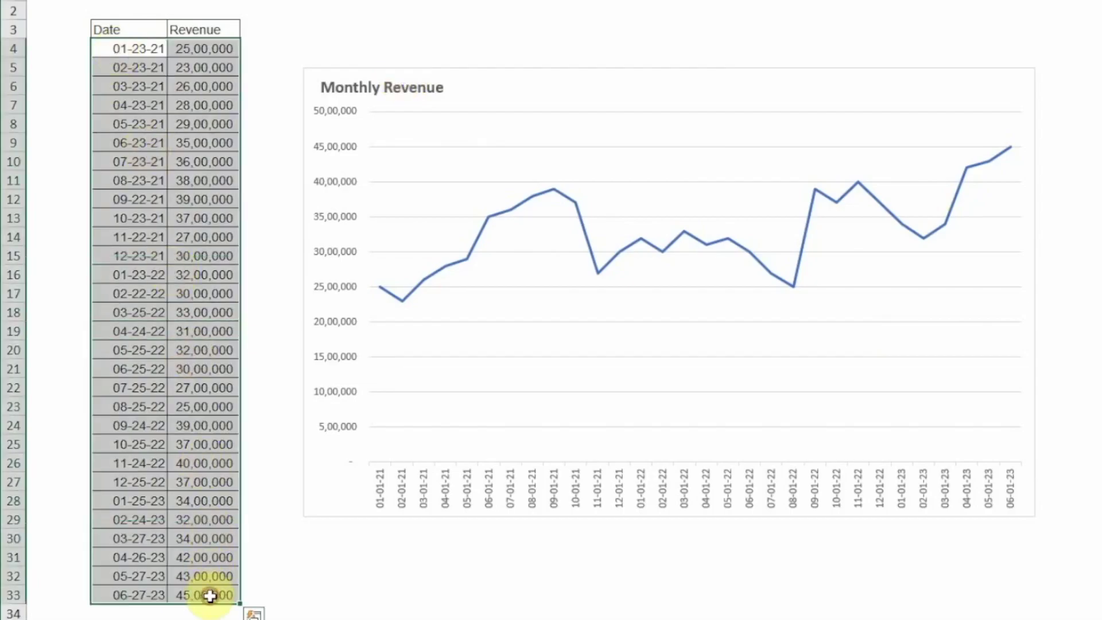
click(123, 46)
click(160, 596)
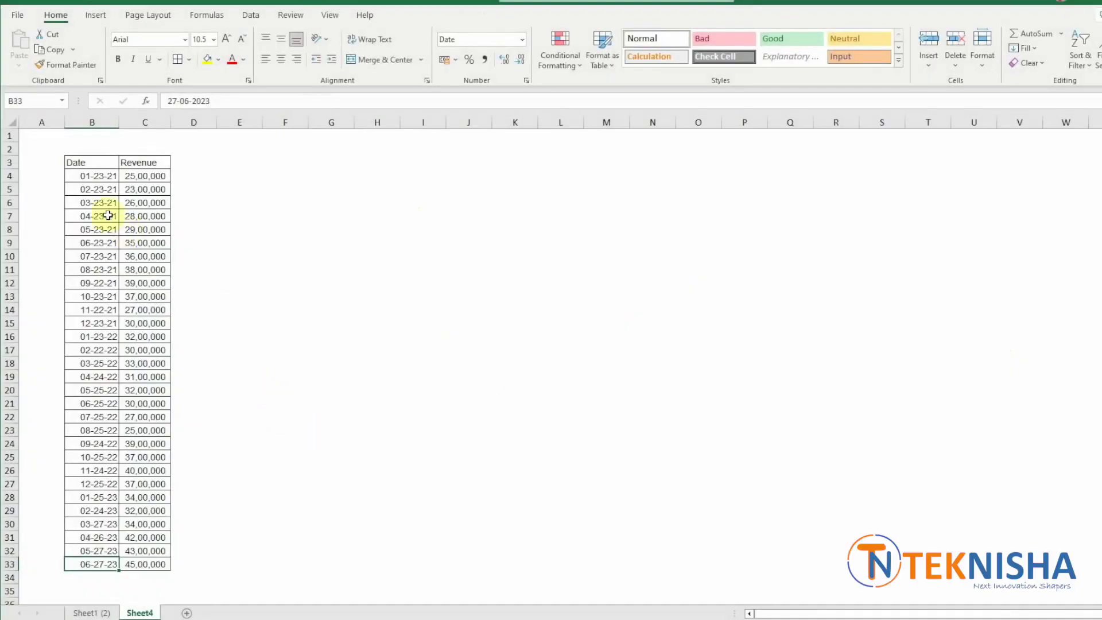
- Check the first and last dates, then select B3:C33 including the Date and Revenue headers
click(68, 176)
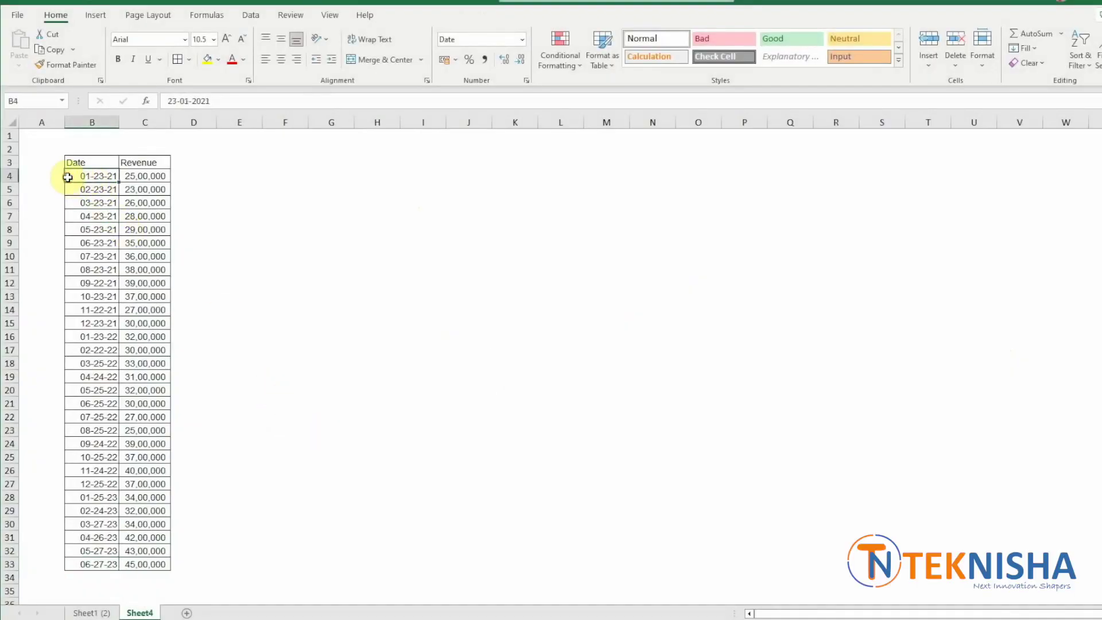
click(74, 567)
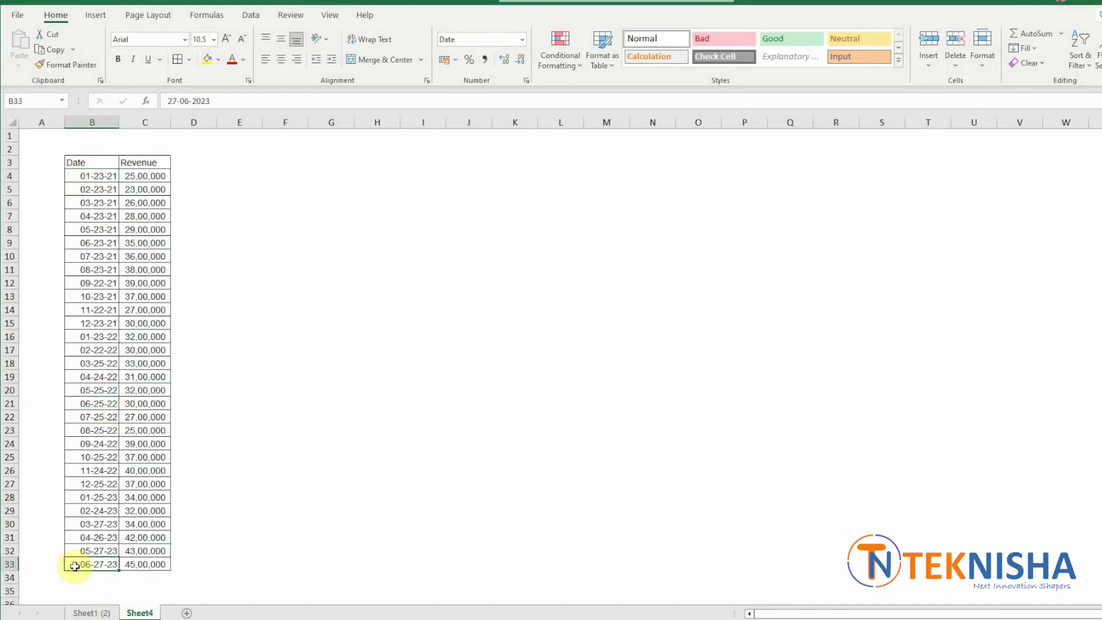
drag(83, 163, 159, 562)
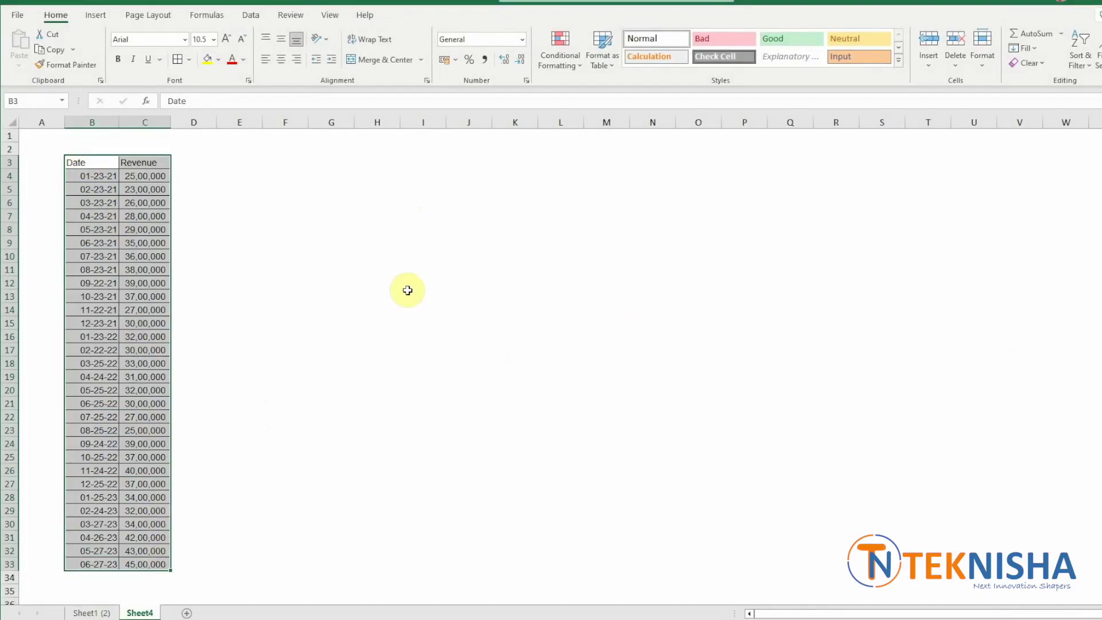
- Insert a 2-D line chart of the revenue, then move and enlarge it beside the table
click(97, 14)
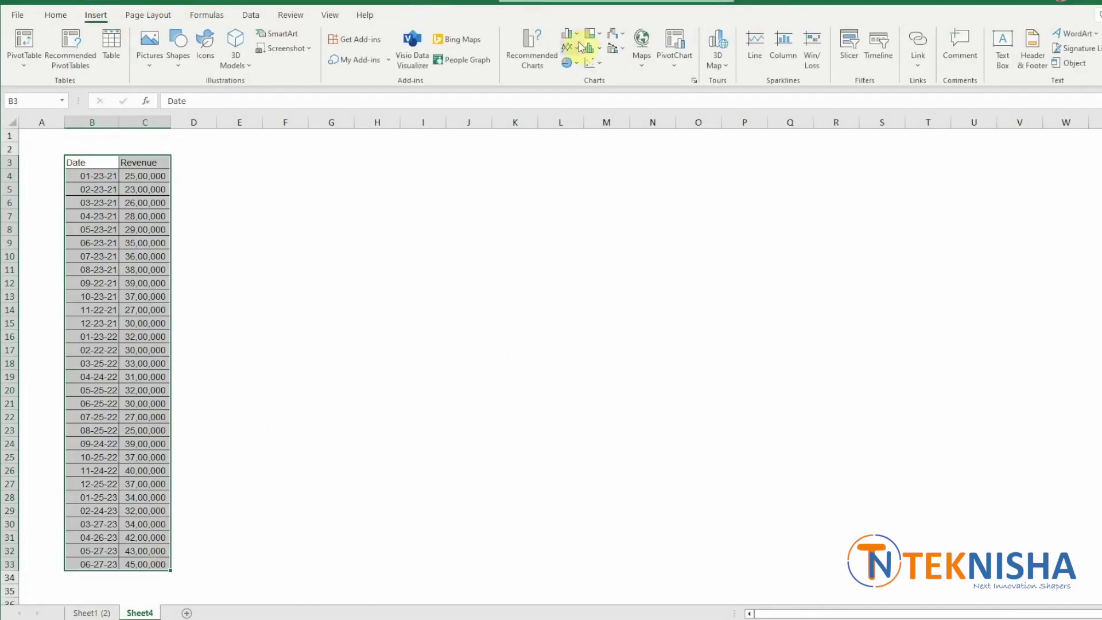
click(577, 48)
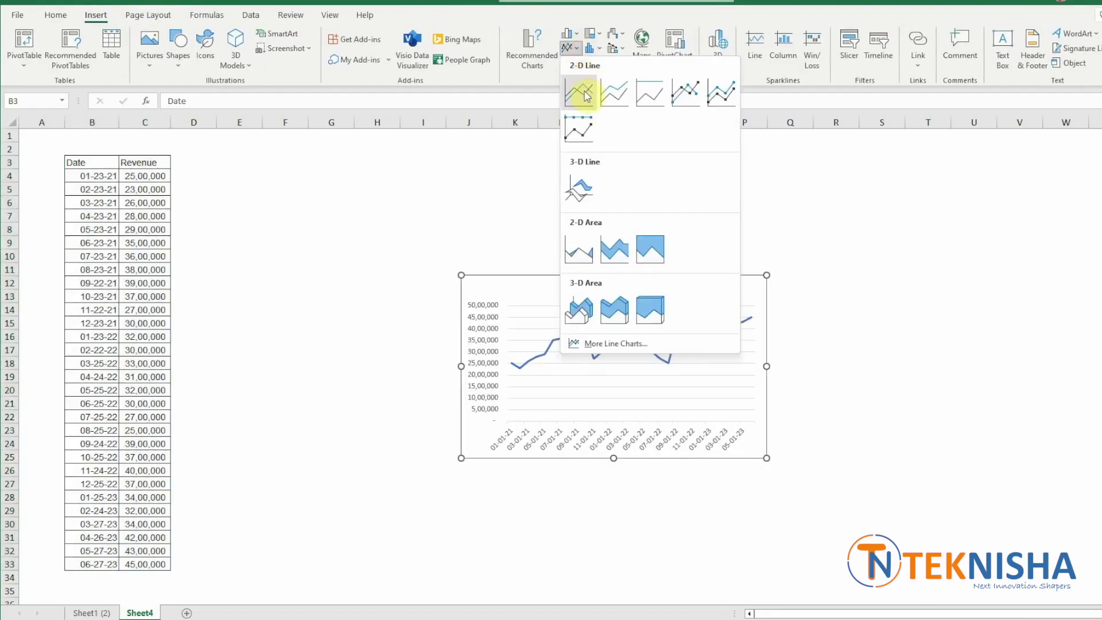
click(579, 92)
drag(529, 297, 284, 219)
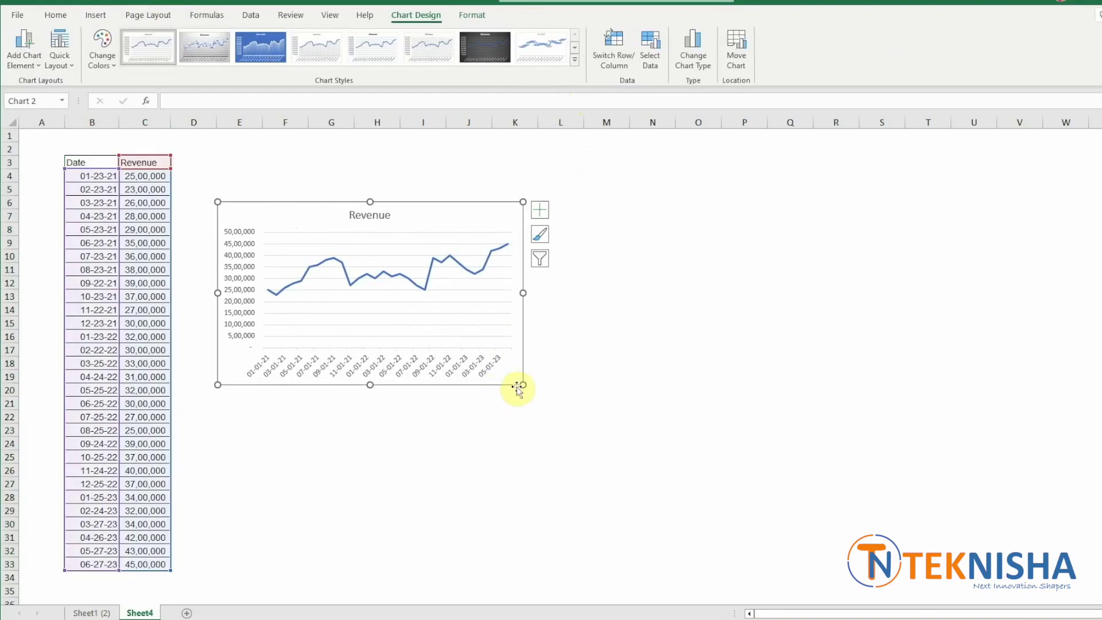
drag(522, 383, 744, 548)
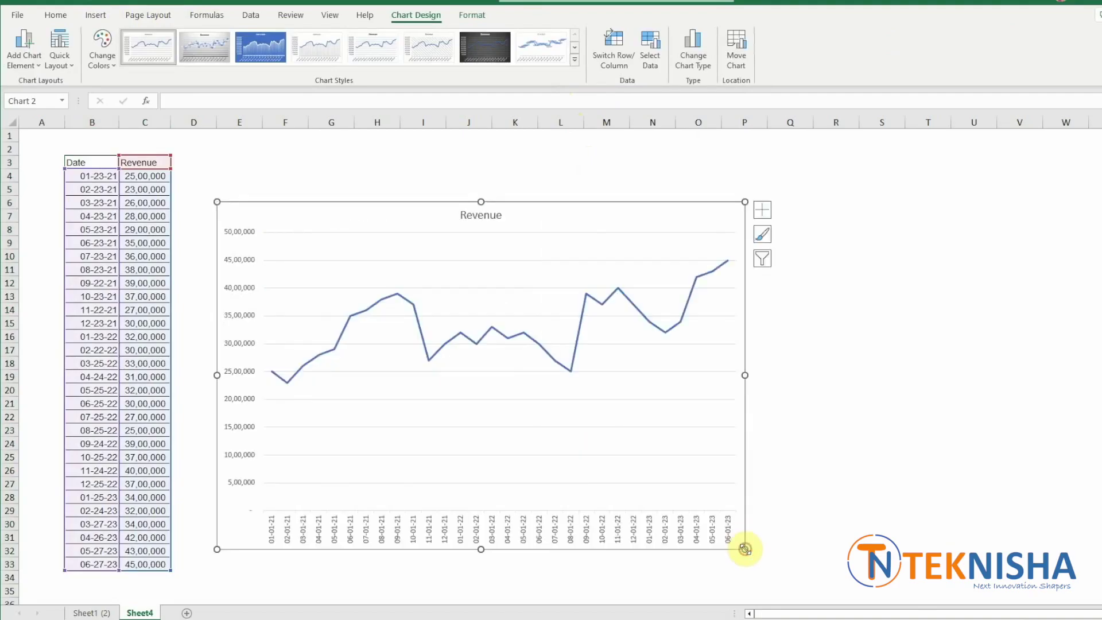
- Retitle the chart 'Monthly Revenue'
click(471, 210)
click(463, 214)
text(Monthly)
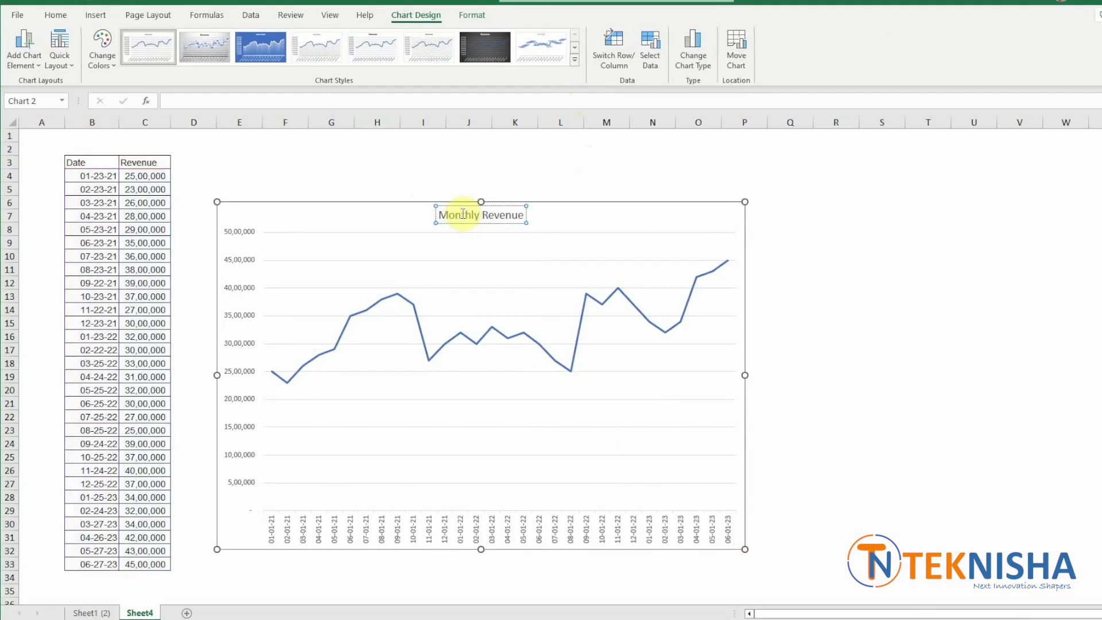
click(836, 189)
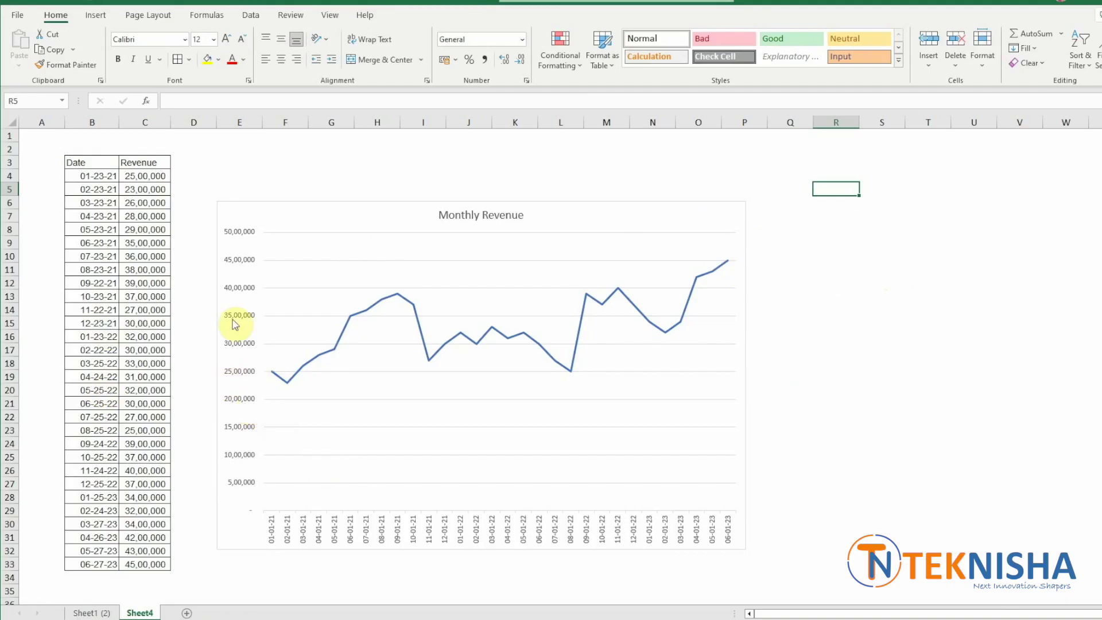
- Start a Forecast Sheet from the Data tab with a cell in the revenue table active
click(84, 307)
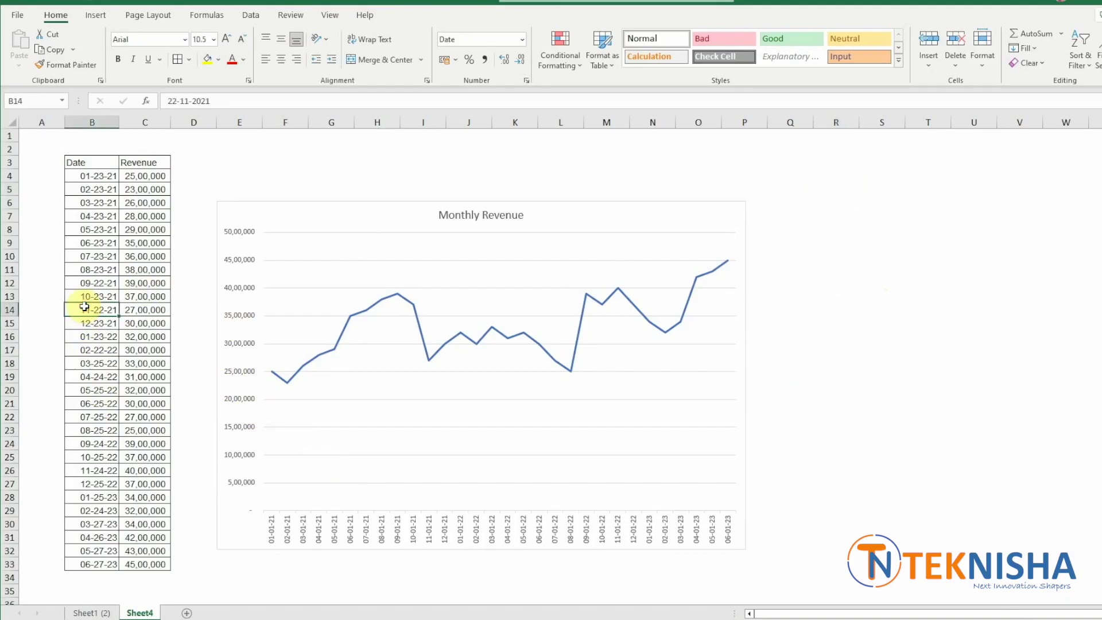
click(251, 15)
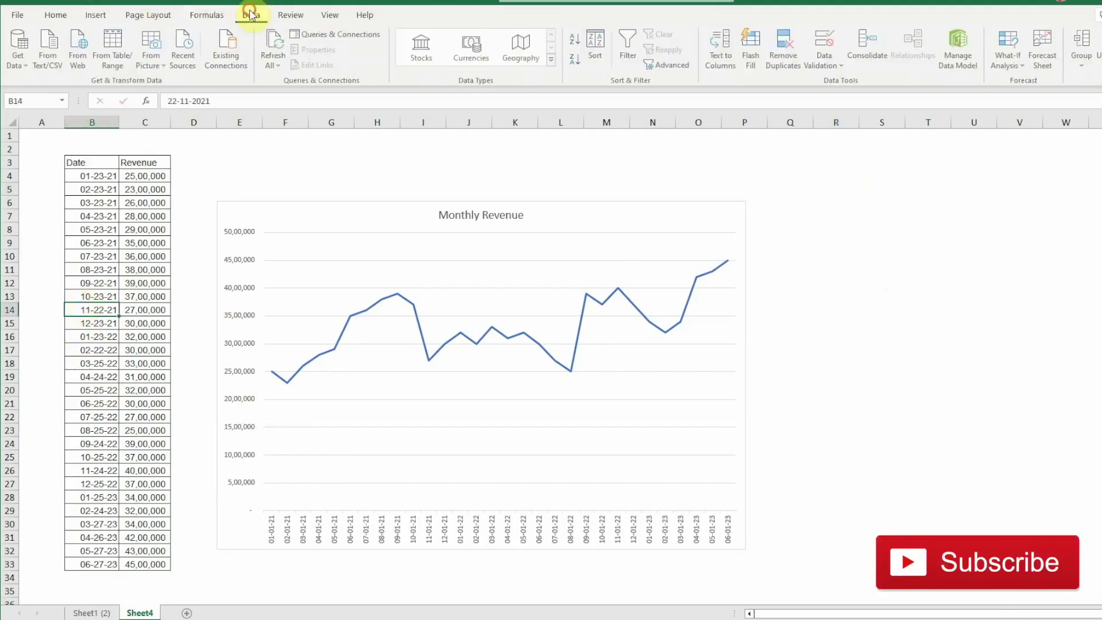
click(1051, 46)
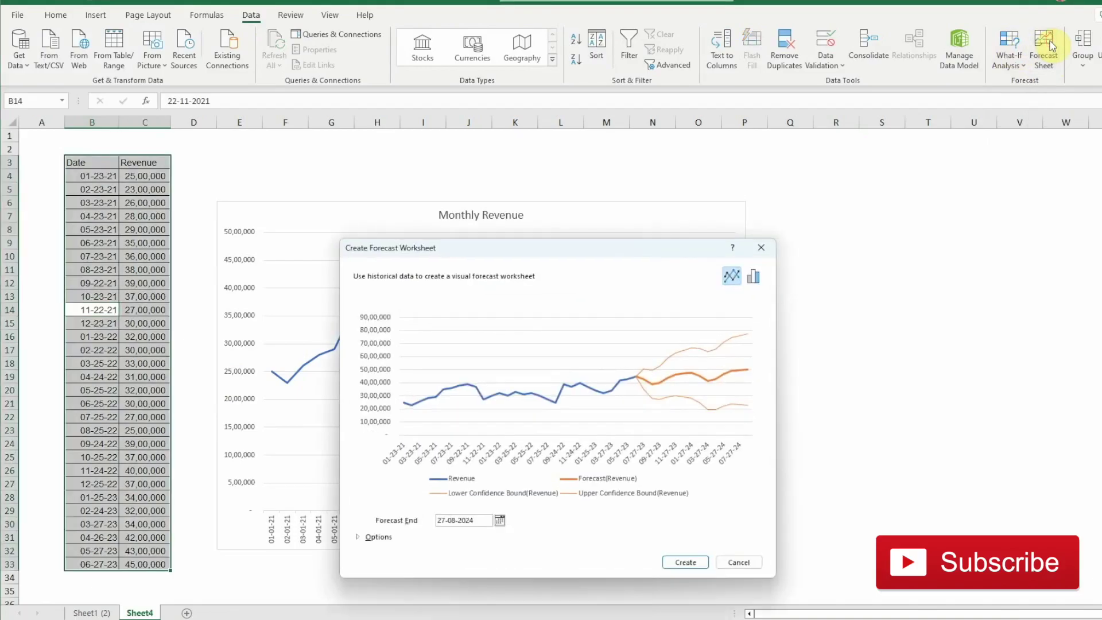
drag(502, 252, 573, 174)
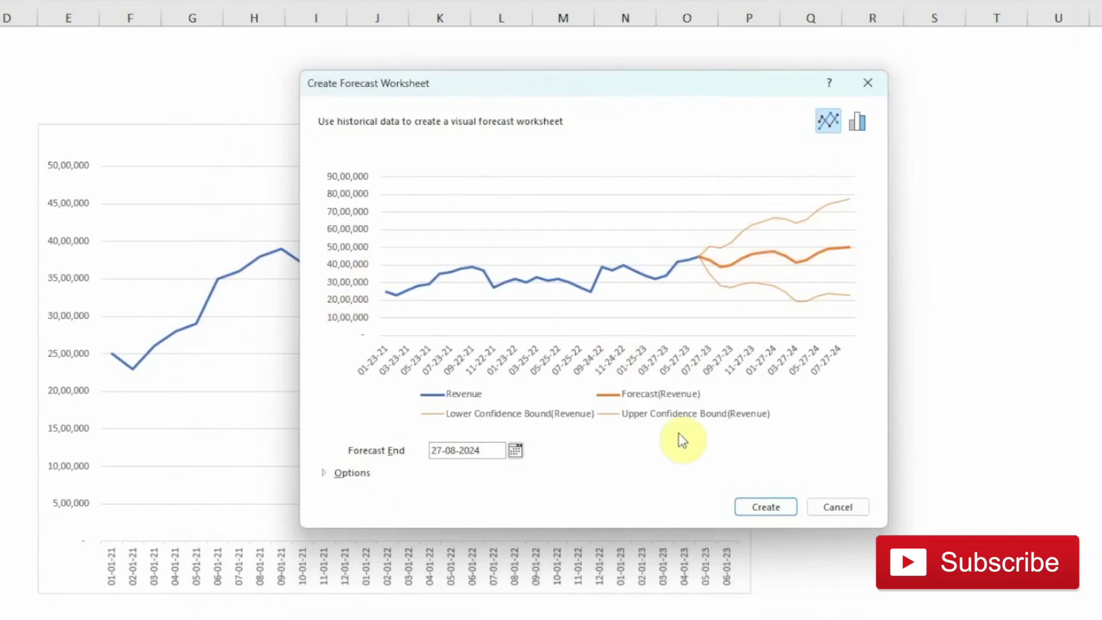
- Change the Forecast End date under Options to 30 June 2024
click(325, 472)
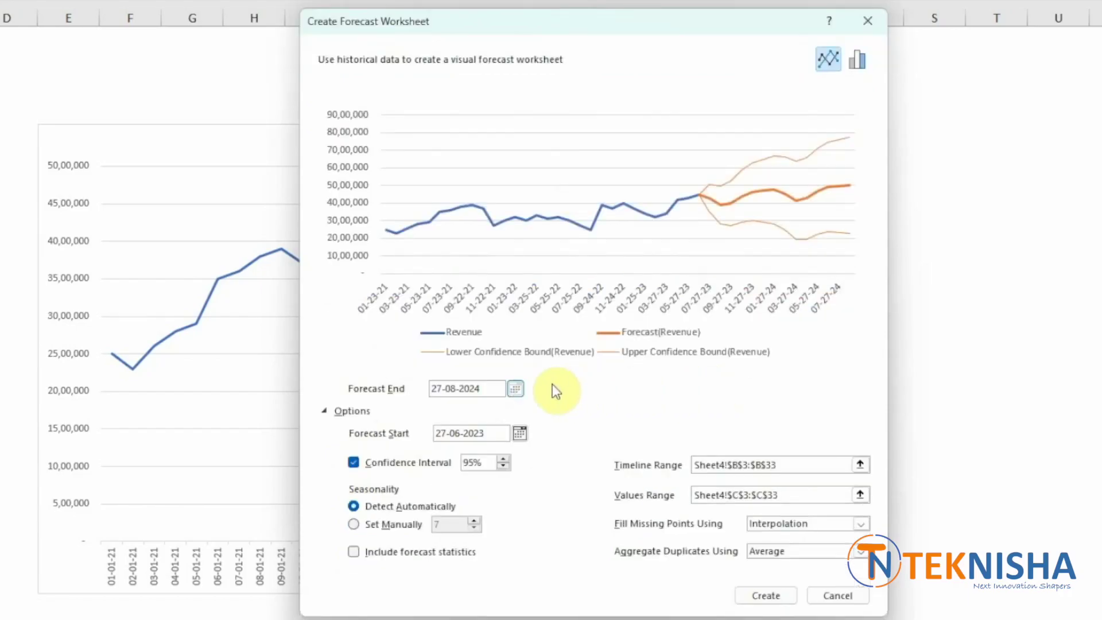
click(514, 388)
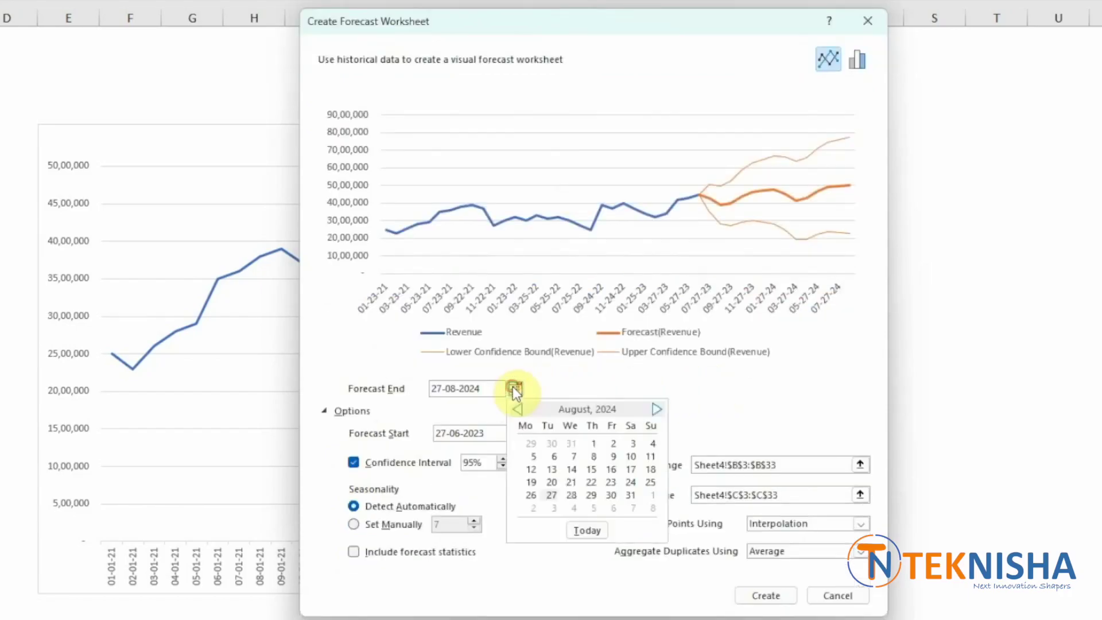
click(517, 409)
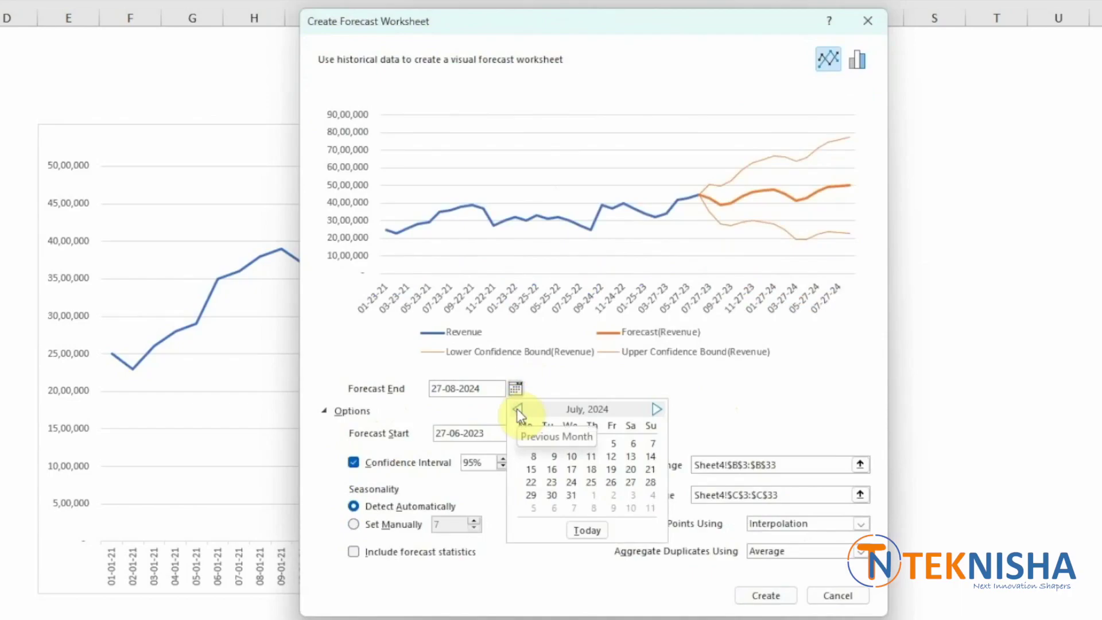
click(517, 409)
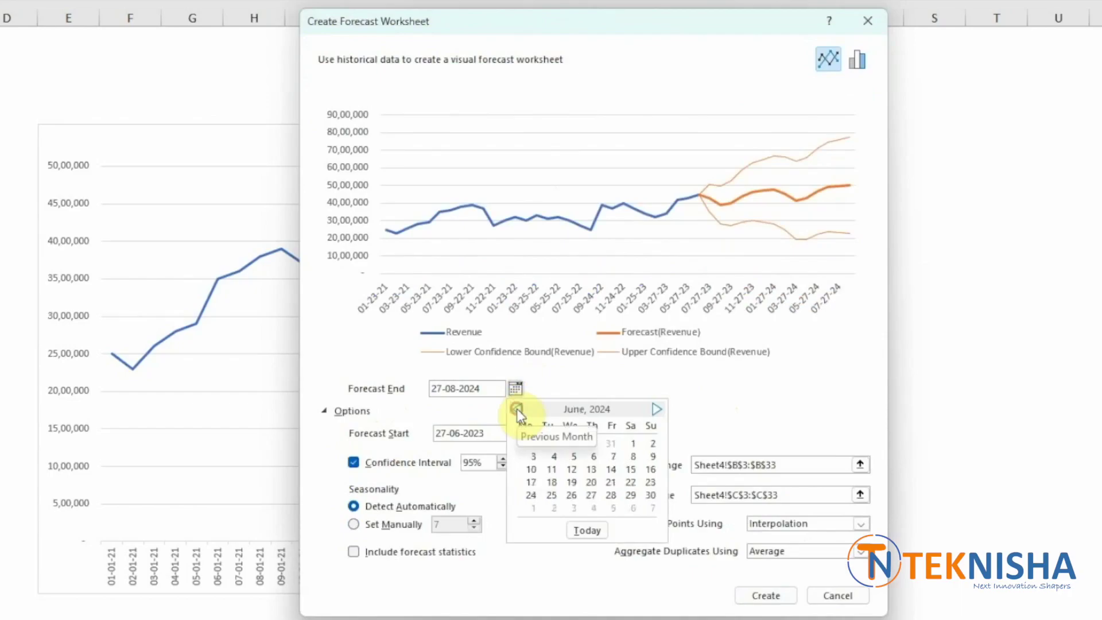
click(651, 494)
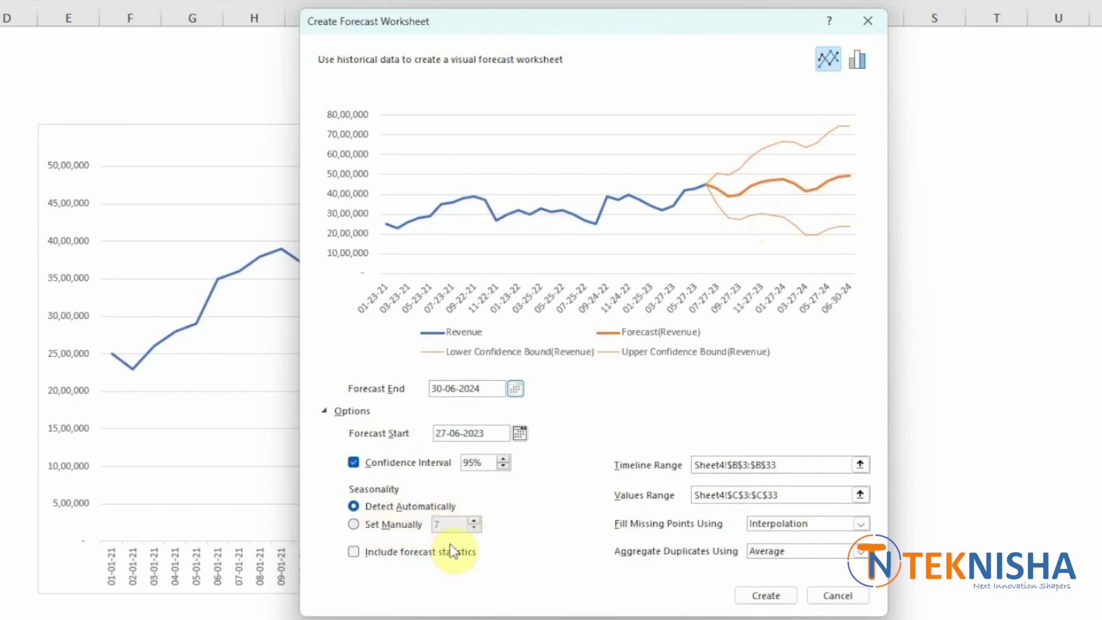
- Set seasonality manually to 12 and create the forecast worksheet
click(359, 524)
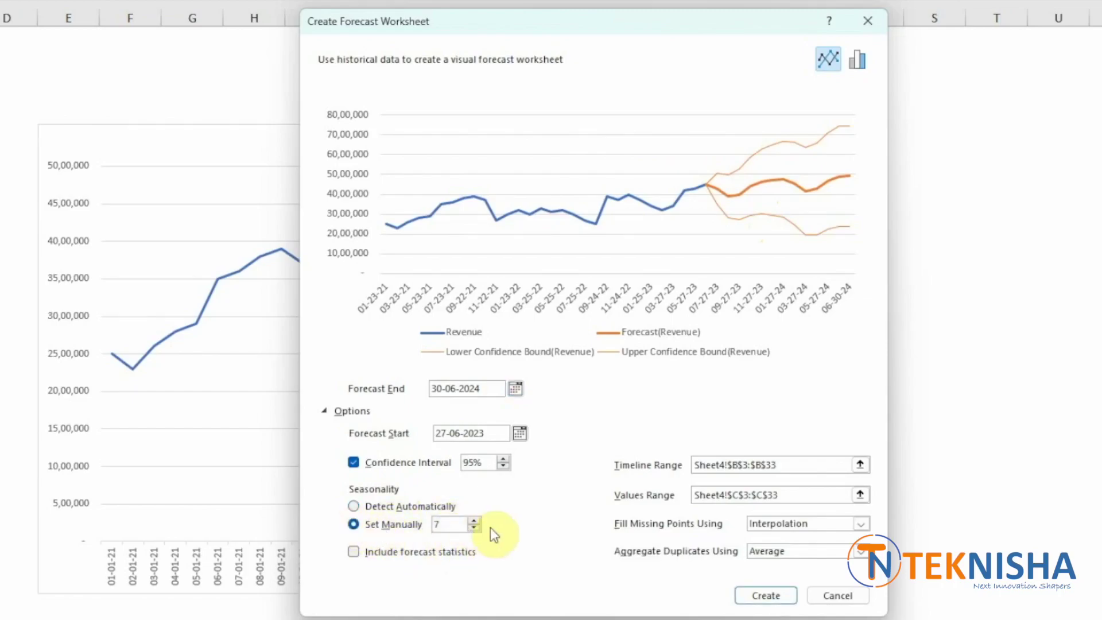
click(472, 520)
click(473, 521)
click(473, 521)
click(473, 521)
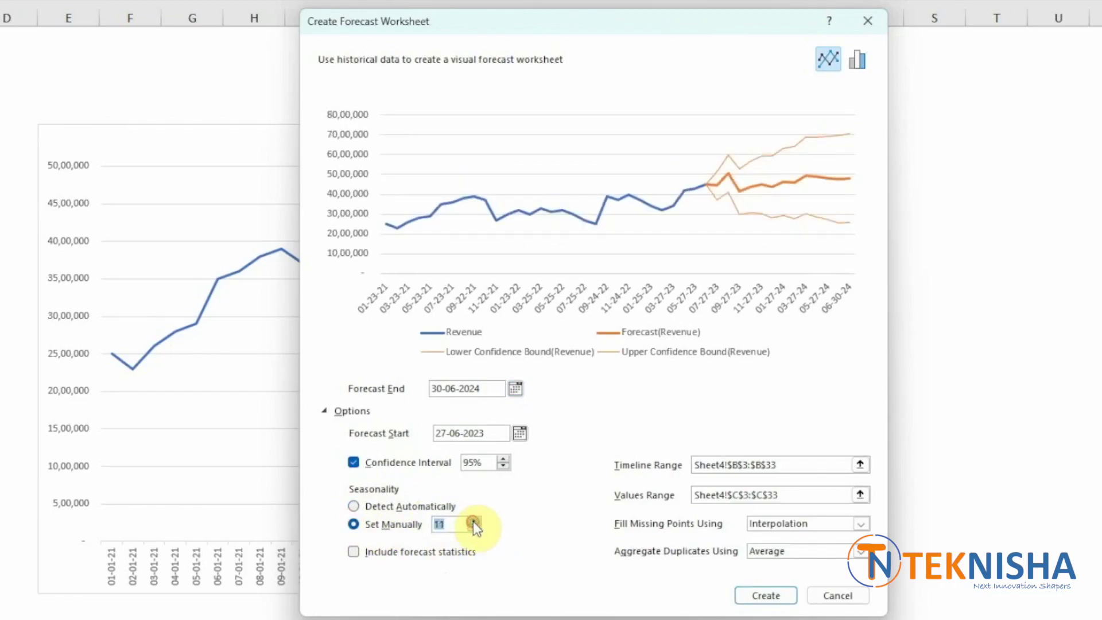
click(473, 521)
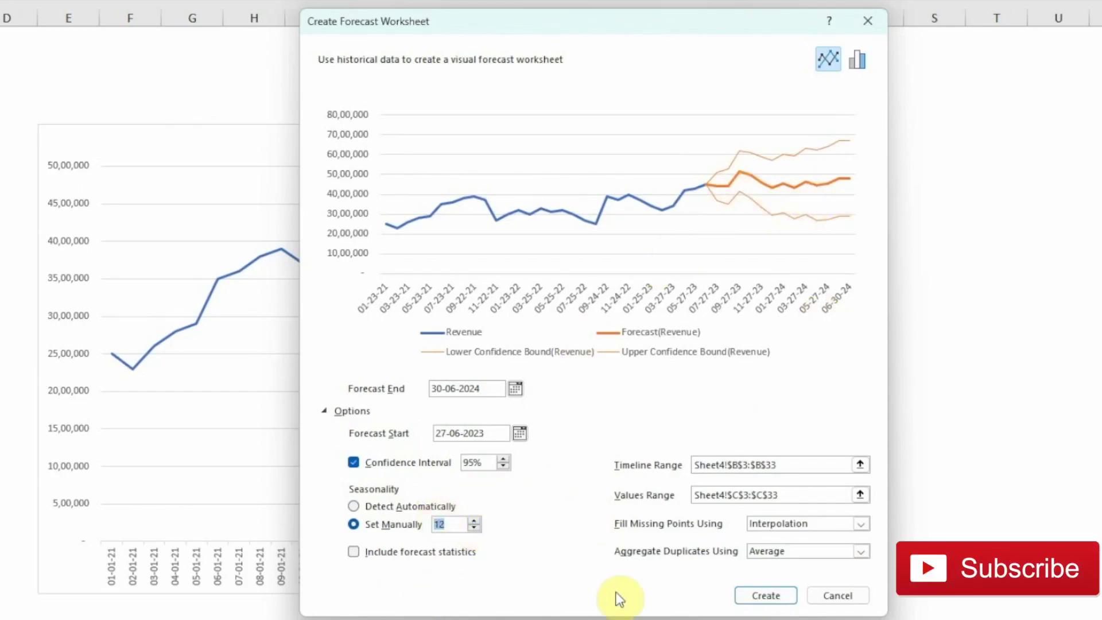
click(773, 597)
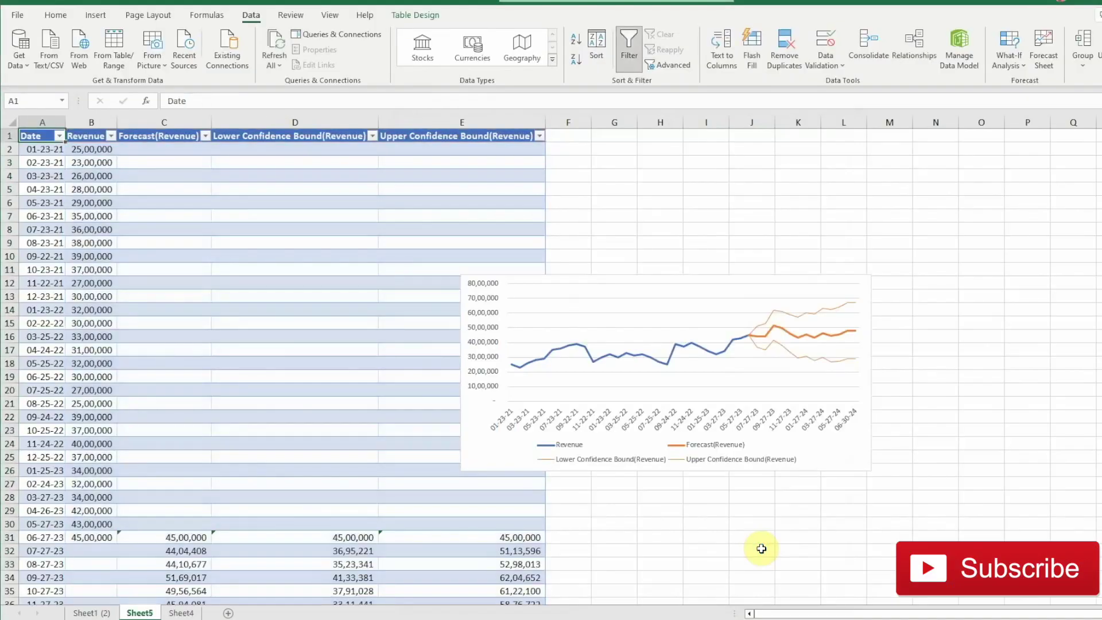
- Move the forecast chart higher on Sheet5, review the table, and return to Sheet4
click(620, 278)
drag(666, 277, 665, 204)
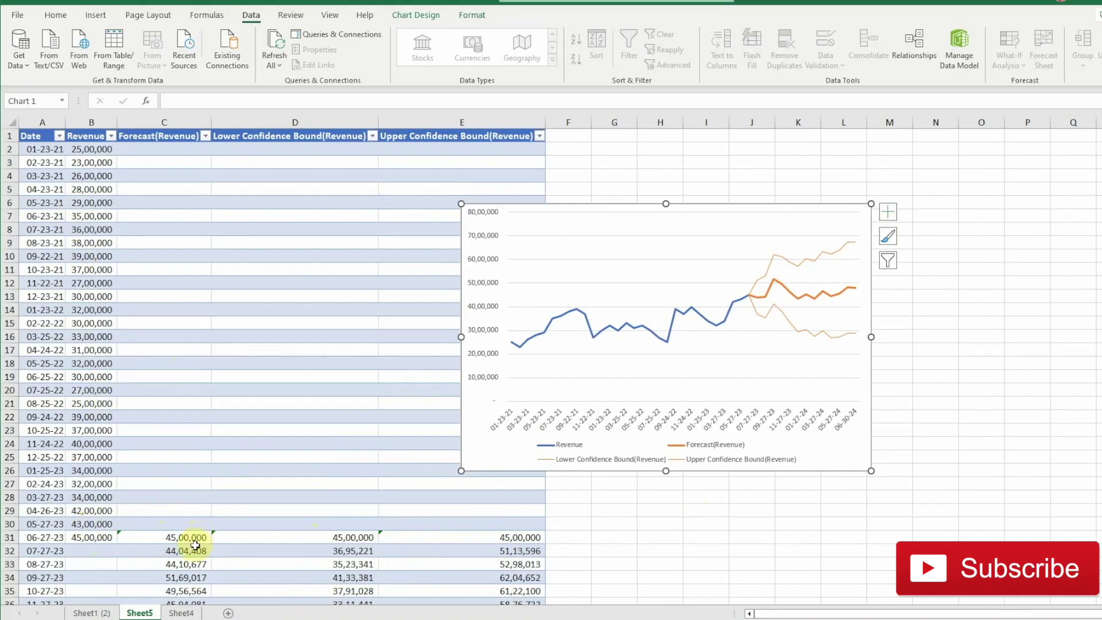
scroll(435, 548, down, 4)
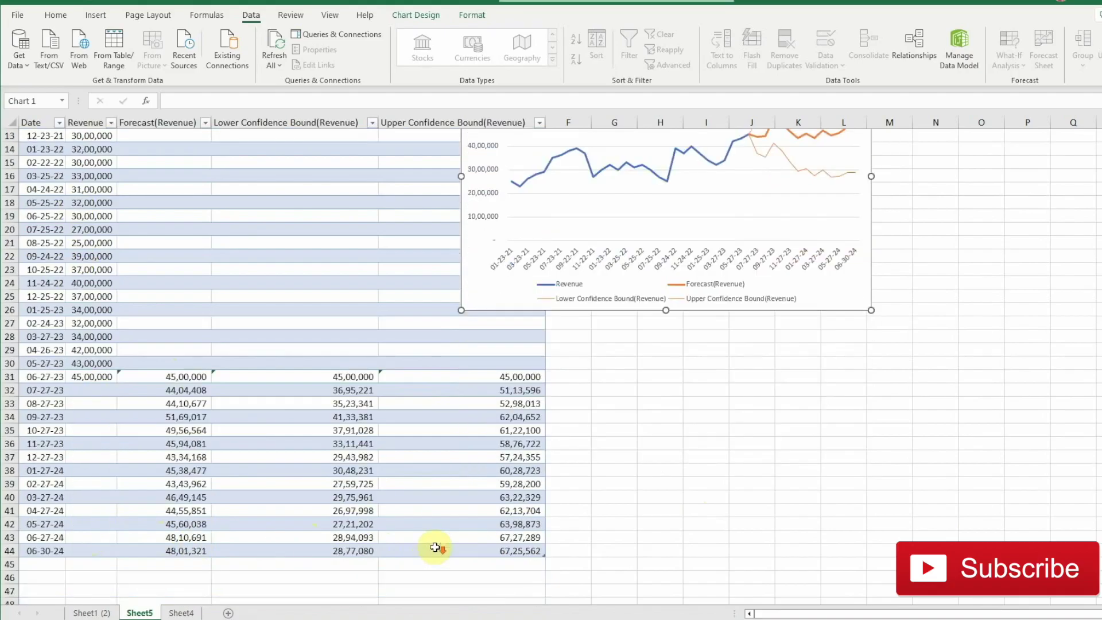
scroll(271, 443, up, 4)
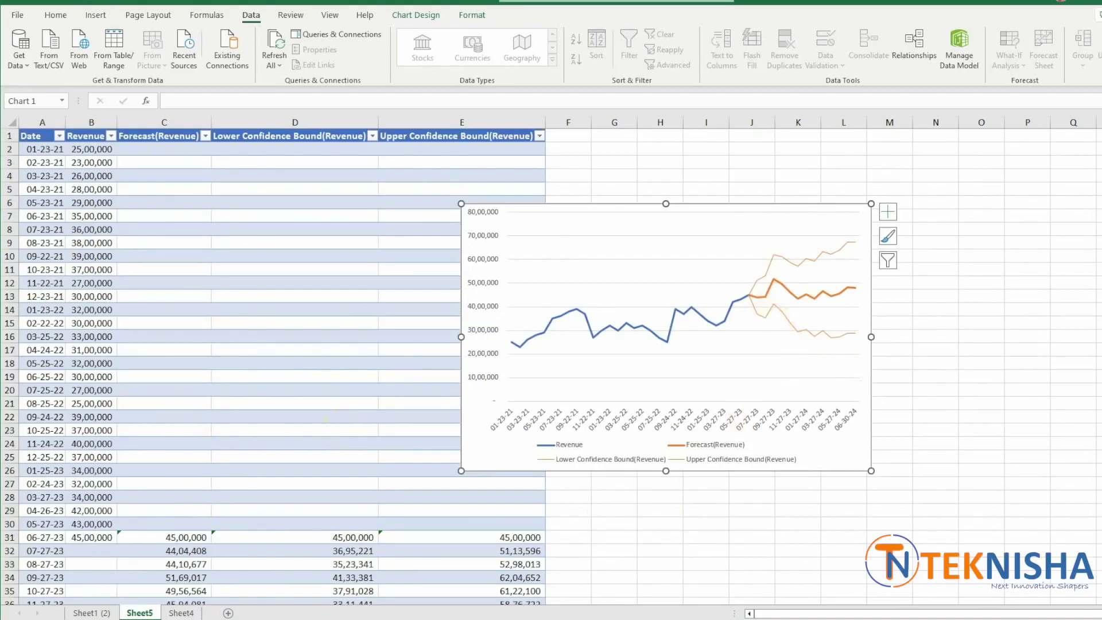
click(180, 612)
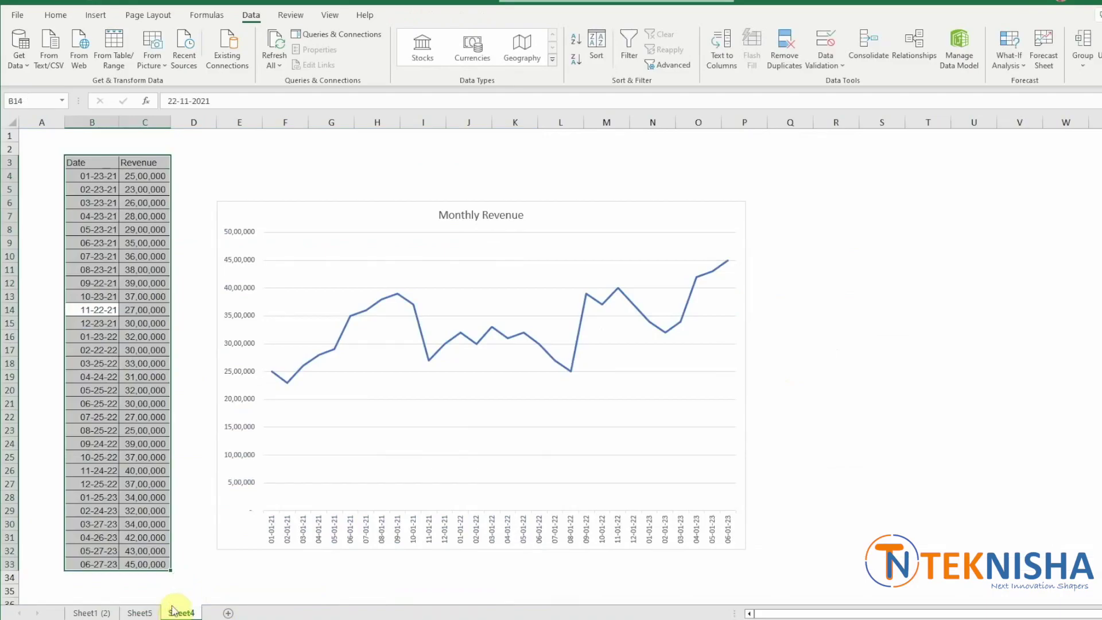
- Start another Forecast Sheet from the Sheet4 revenue data with all options shown
click(146, 283)
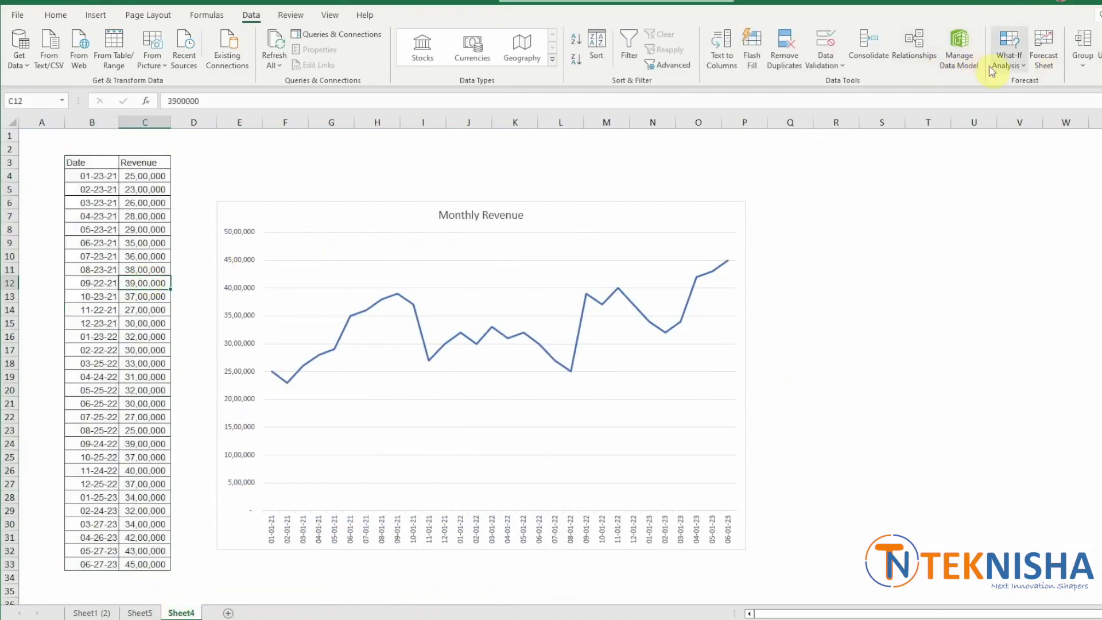
click(1050, 49)
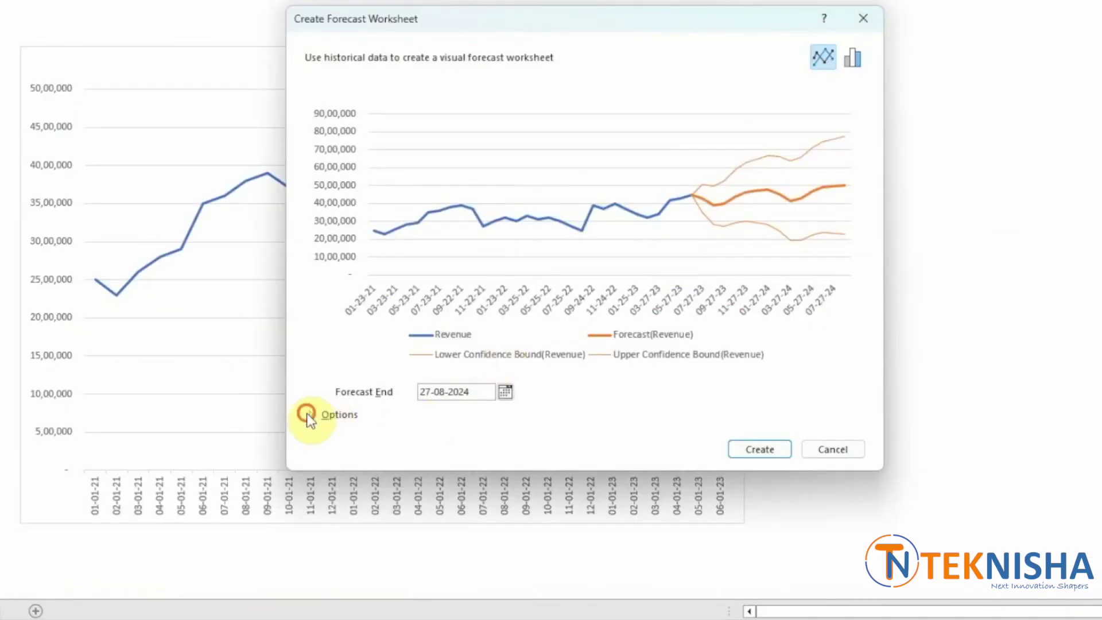
click(426, 470)
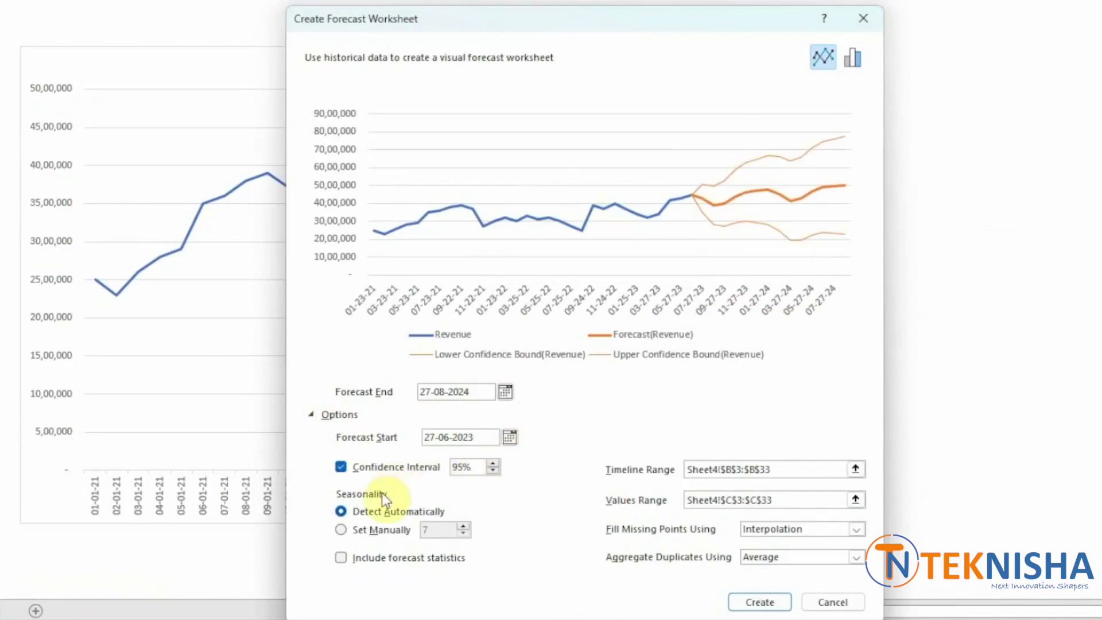
- Set the Forecast Start date to 30 April 2023
click(510, 437)
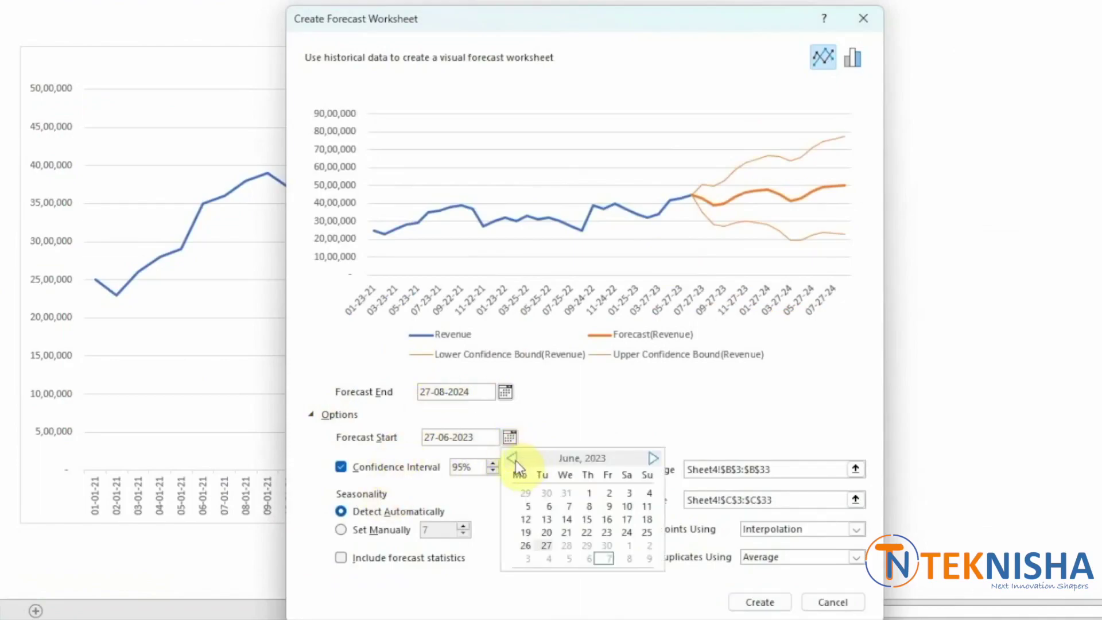
click(512, 459)
click(512, 459)
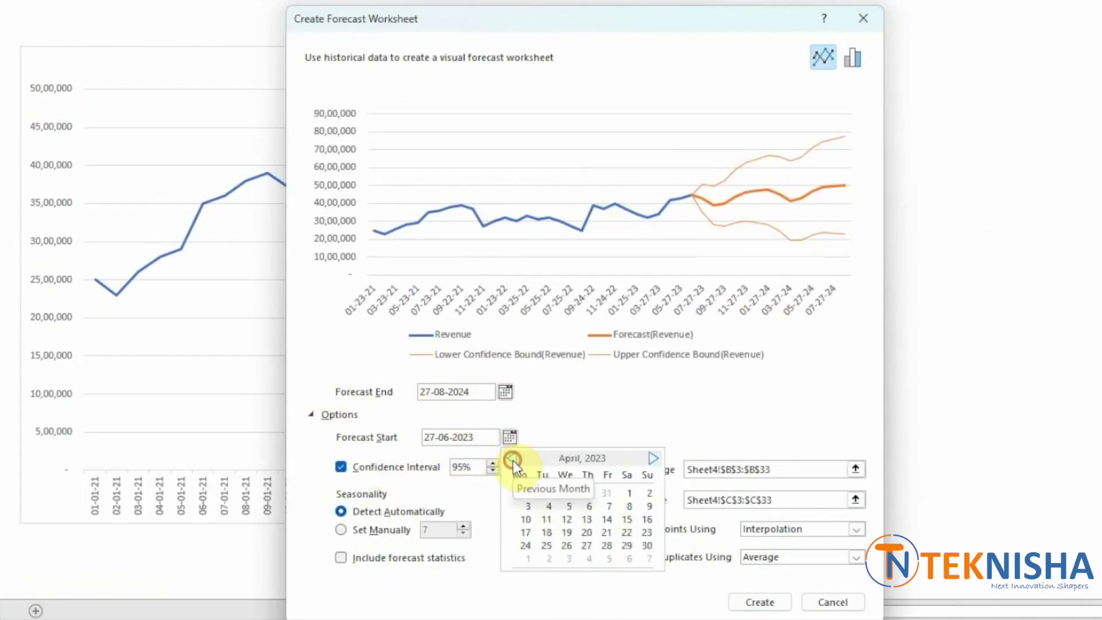
click(642, 546)
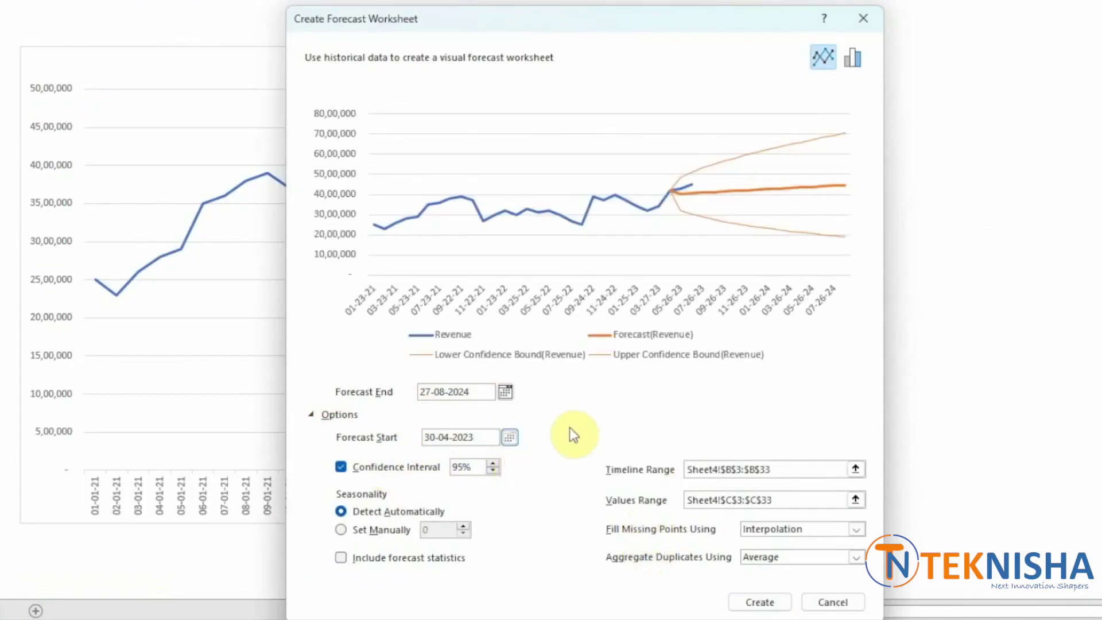
- Set seasonality manually to 12 and create the second forecast worksheet
click(341, 530)
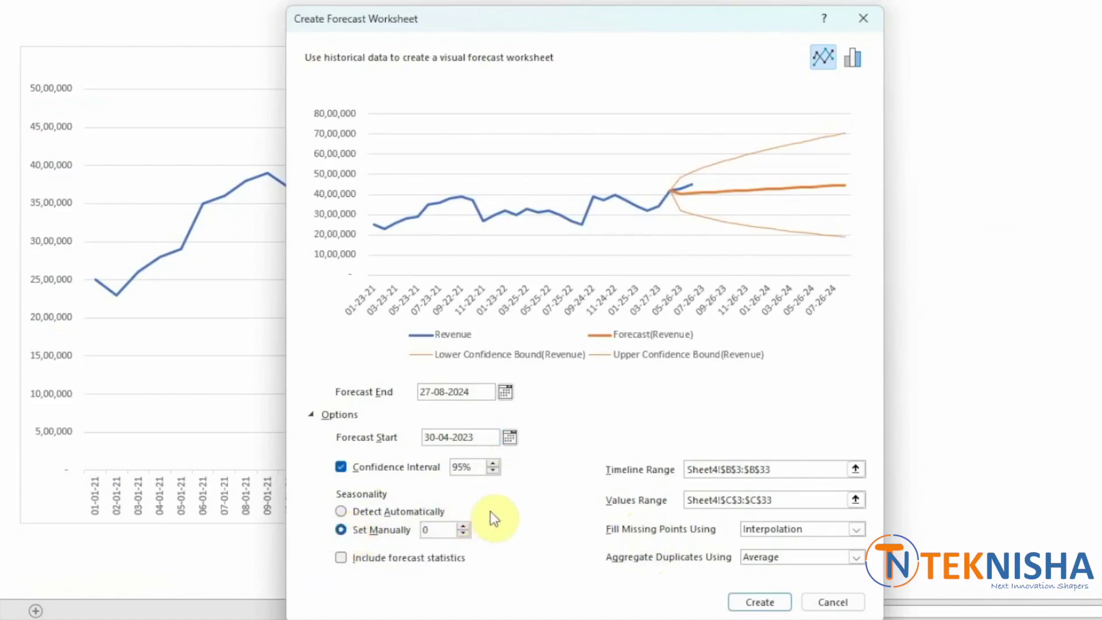
double_click(430, 529)
text(12)
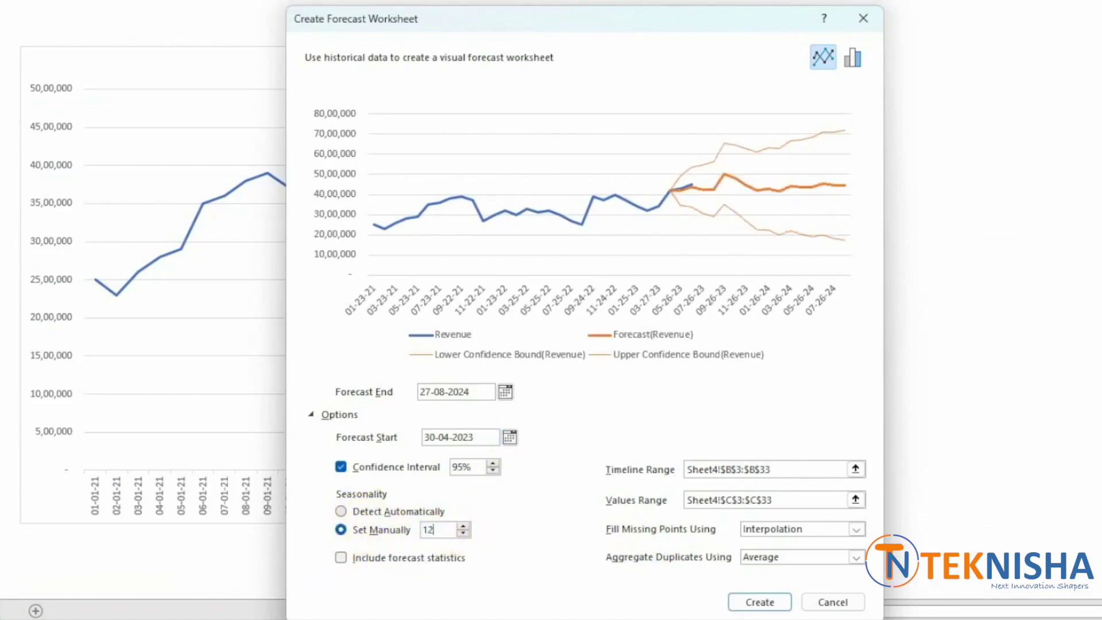
click(752, 601)
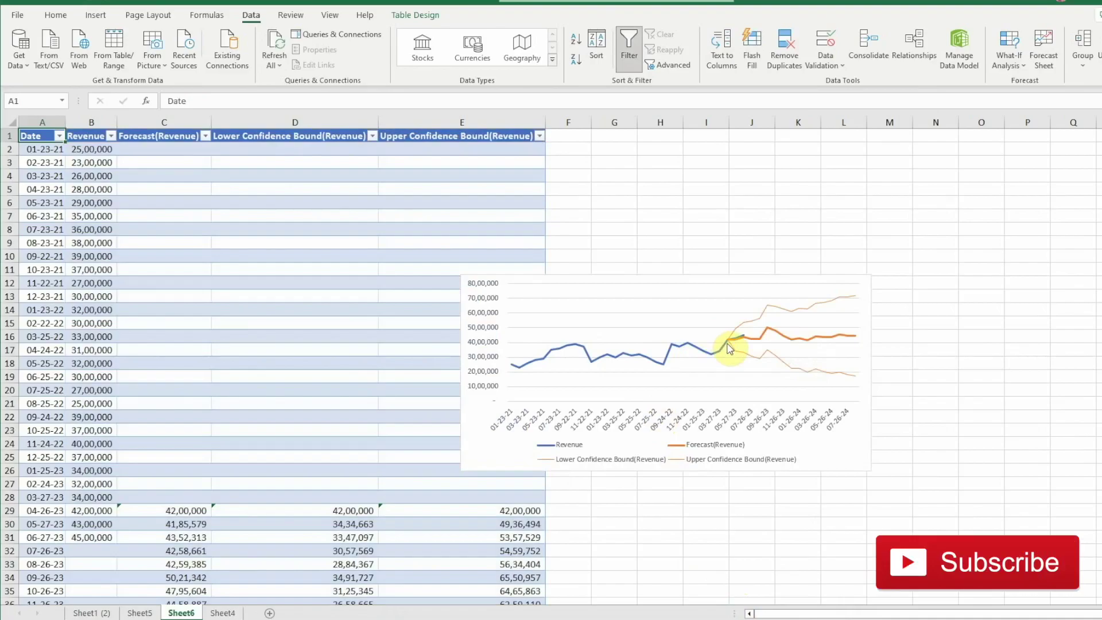
- Review the Sheet6 forecast chart, with bounds widening to 31,25,345–64,65,863 by 10-26-23
mouse_move(730, 345)
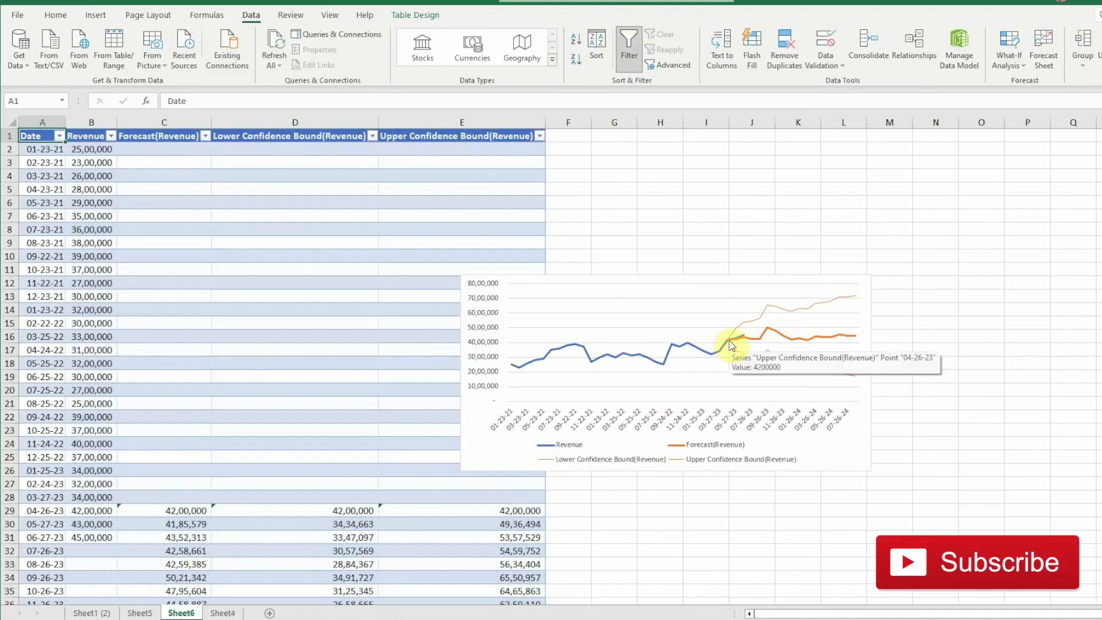